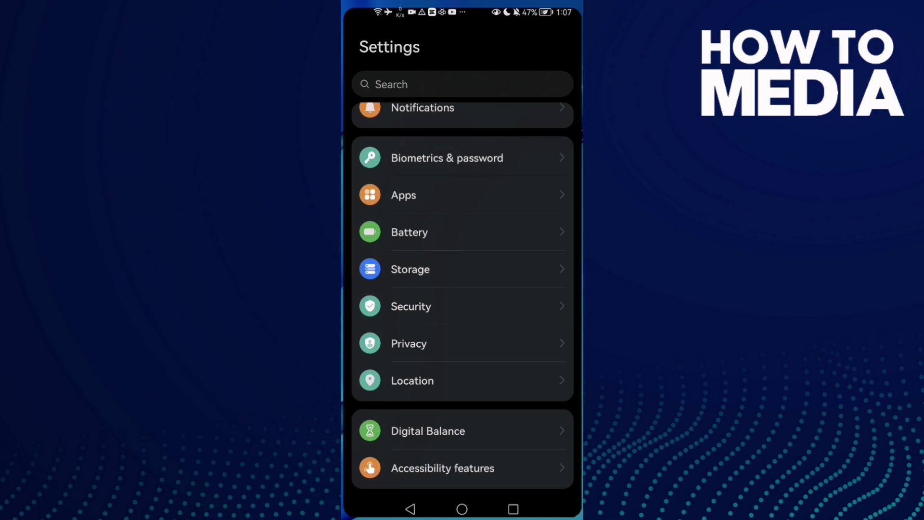
Find Meet by searching 'meet' in the full Apps list and open its app info.
click(421, 191)
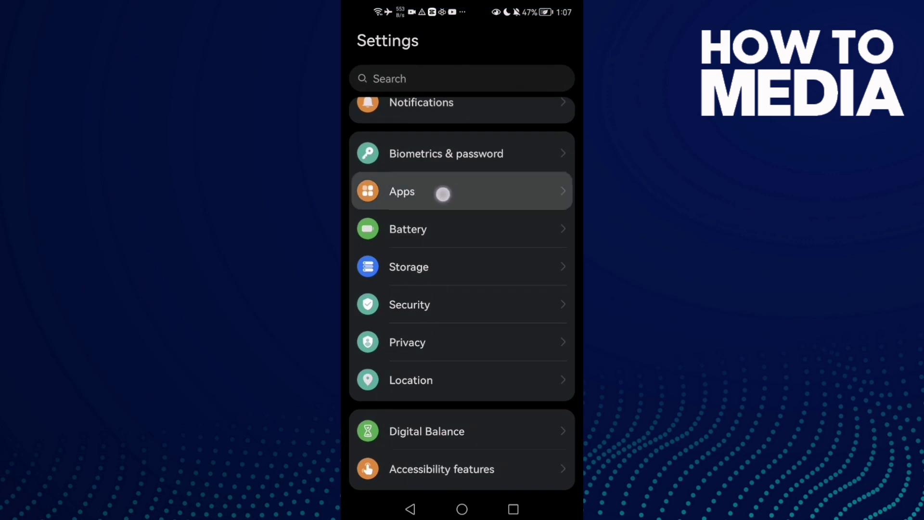
click(447, 79)
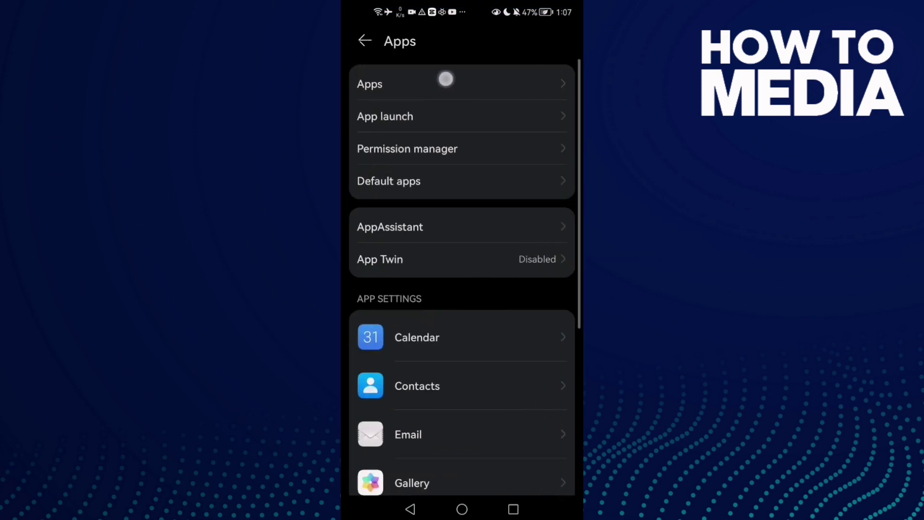
click(476, 74)
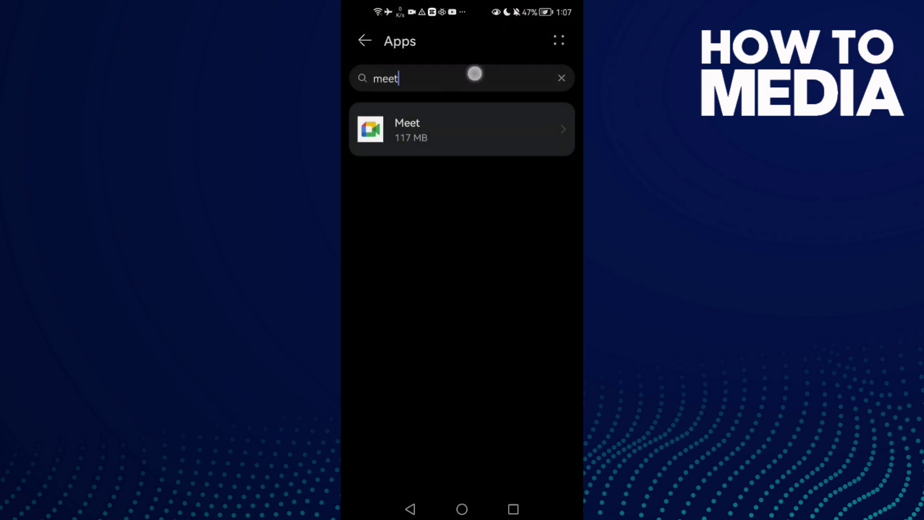
click(561, 78)
text(meet)
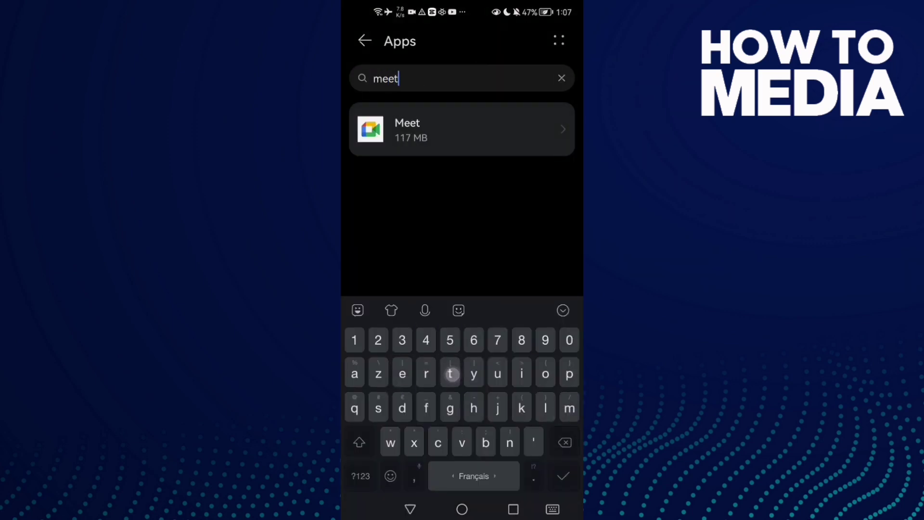
click(462, 124)
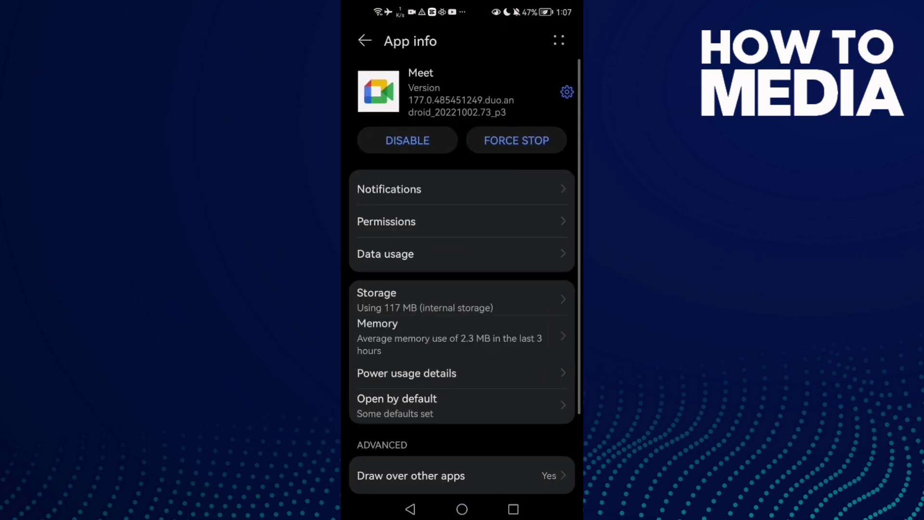
Clear Meet's storage data and cache to 0 B, then return to App info.
click(481, 296)
click(462, 287)
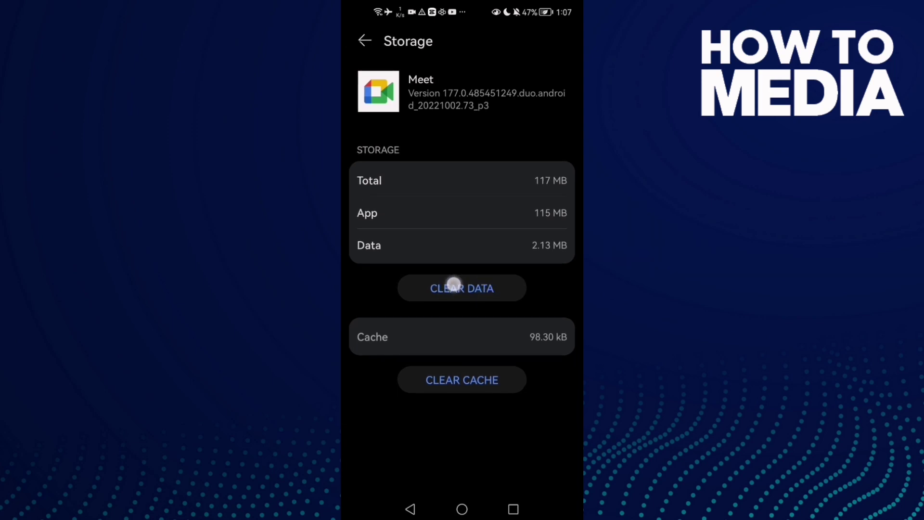
click(515, 462)
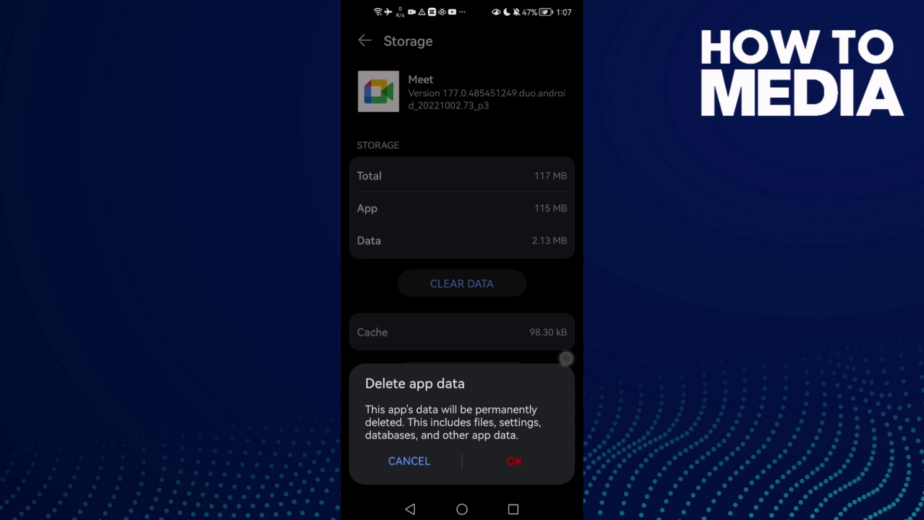
click(513, 461)
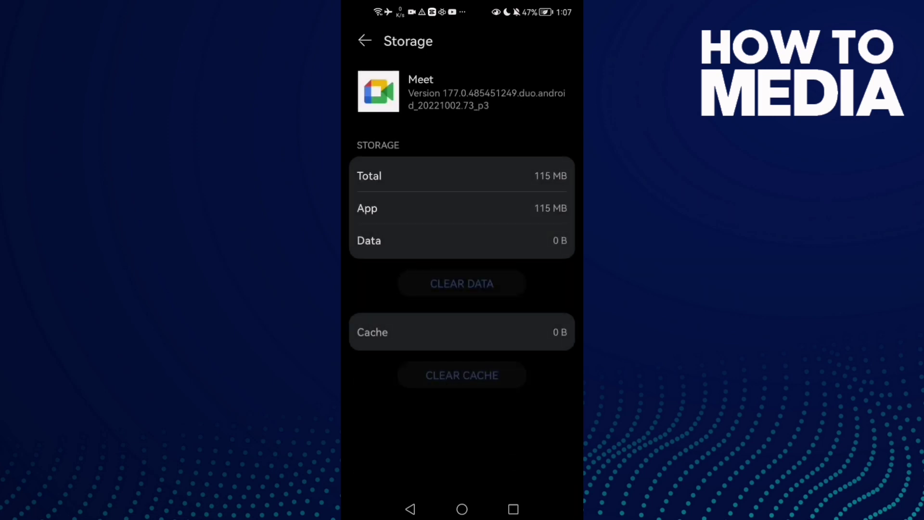
click(410, 509)
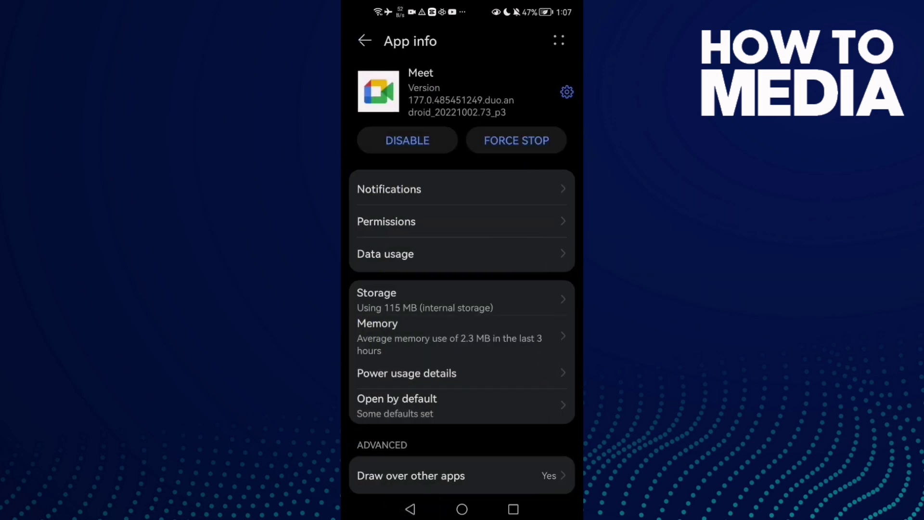
Set Meet's Microphone permission to Allow and return to its App info page.
click(397, 222)
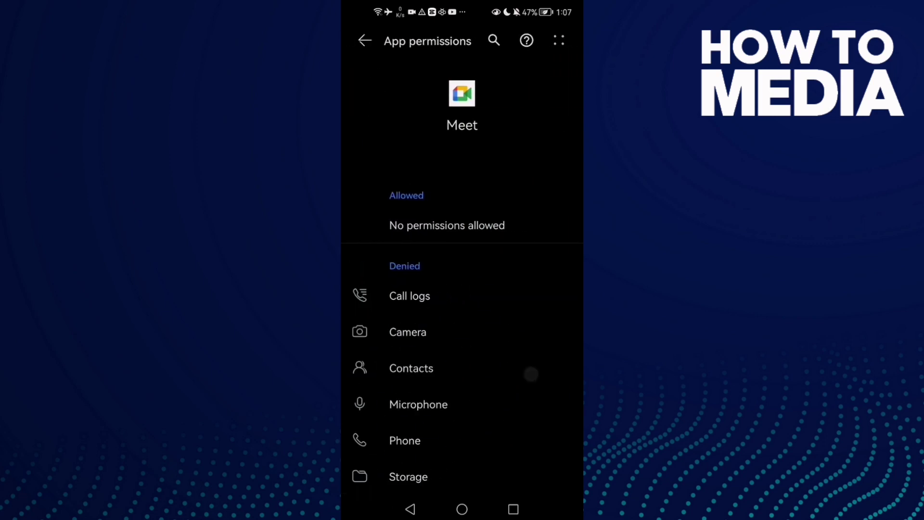
click(457, 402)
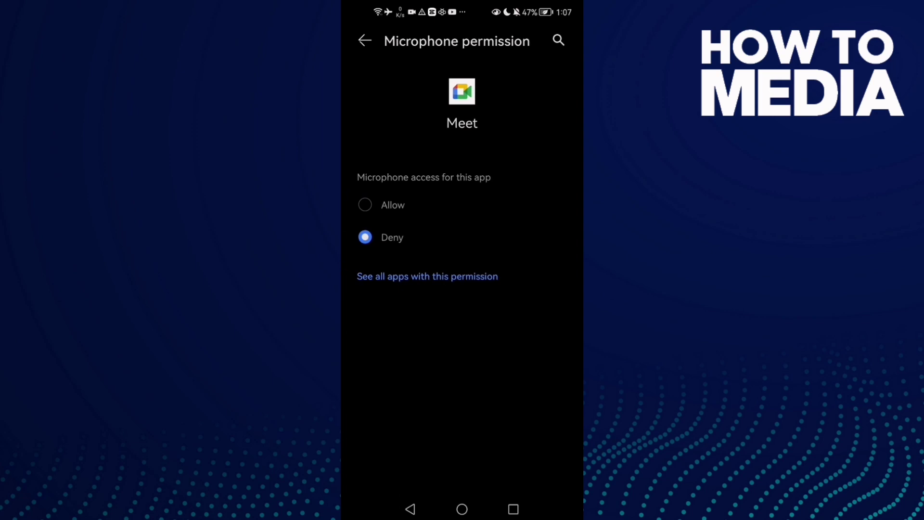
click(364, 205)
click(410, 509)
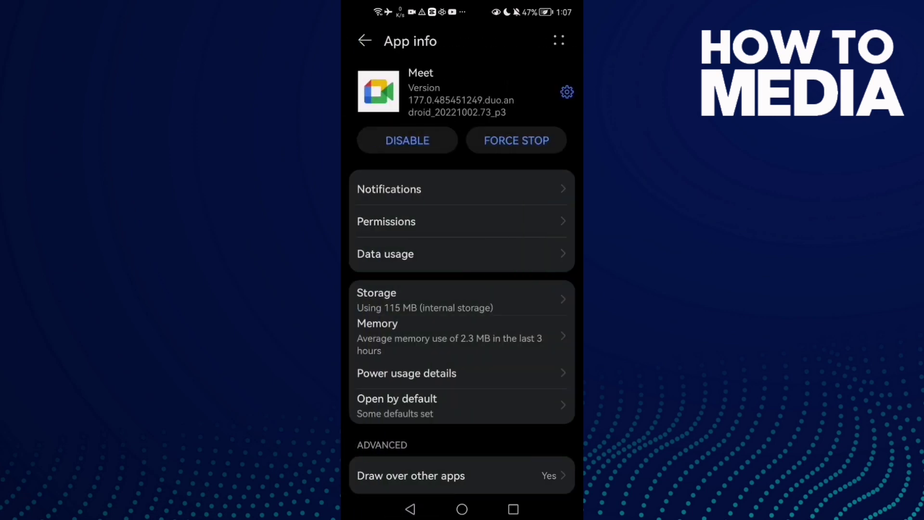
Go to the Android home screen with the Home button.
click(461, 509)
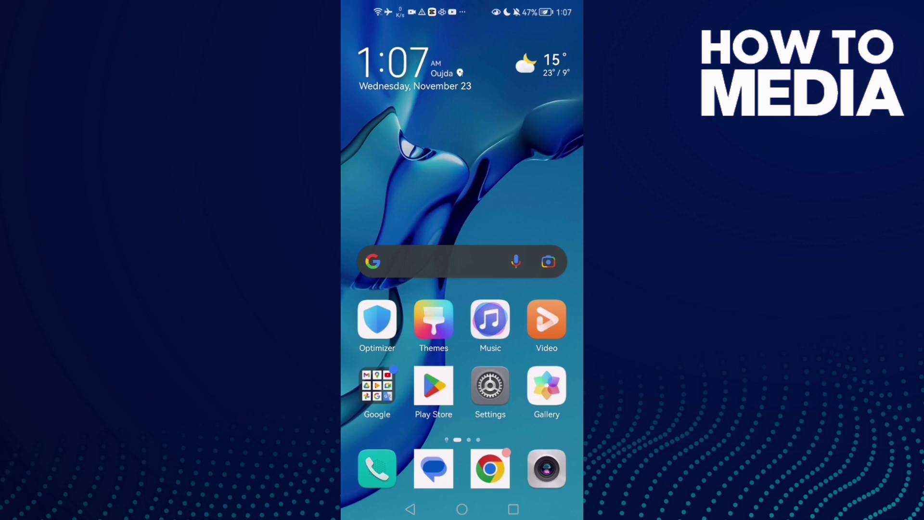